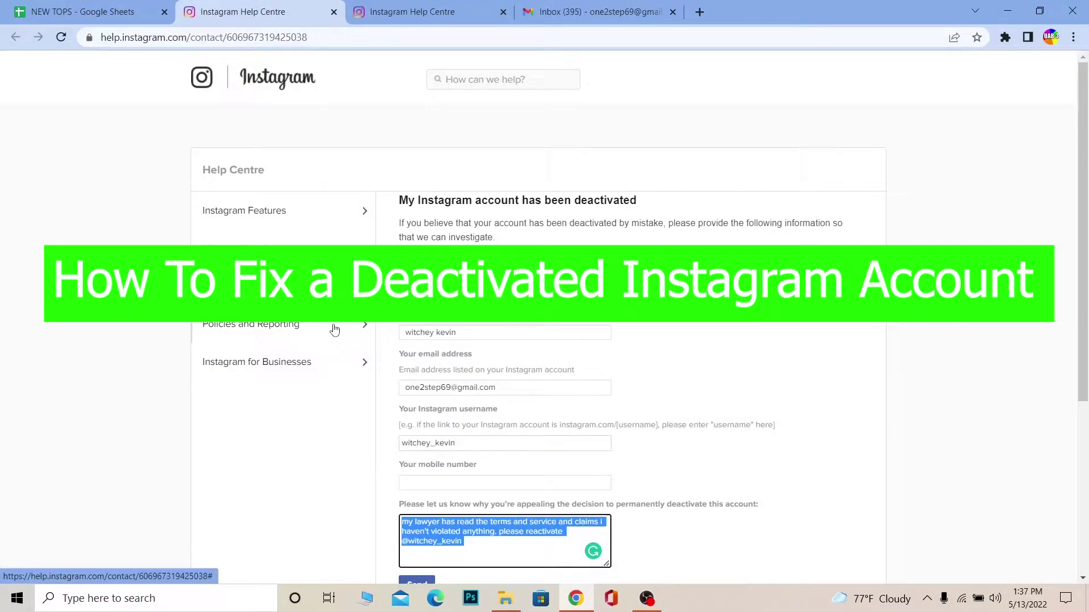
# Review the filled appeal form's web address, email, username and mobile number fields
pyautogui.click(69, 341)
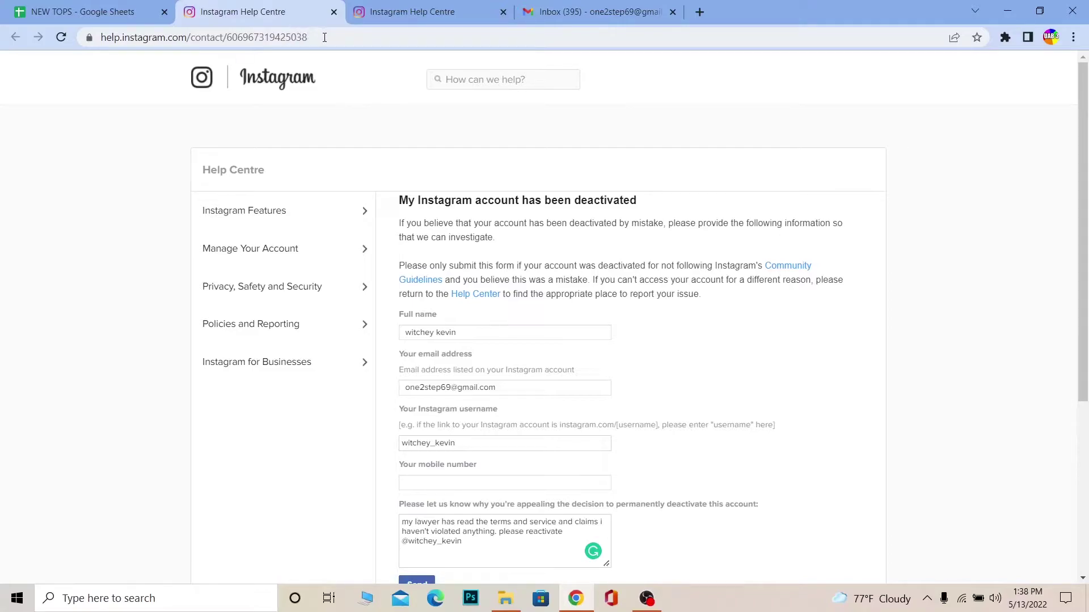
pyautogui.click(321, 35)
pyautogui.click(11, 208)
pyautogui.click(358, 39)
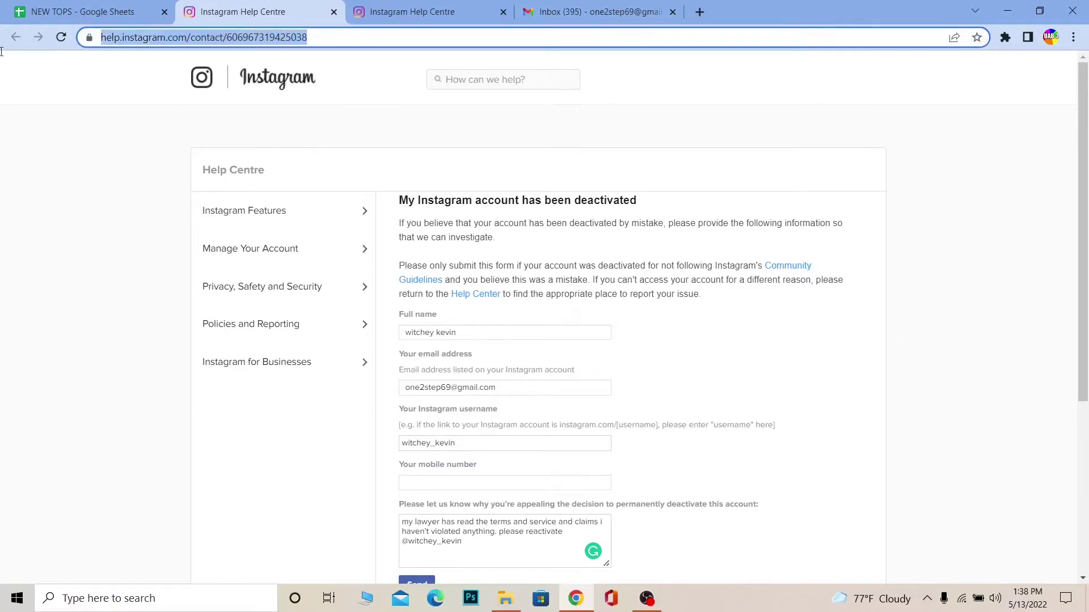
pyautogui.click(44, 154)
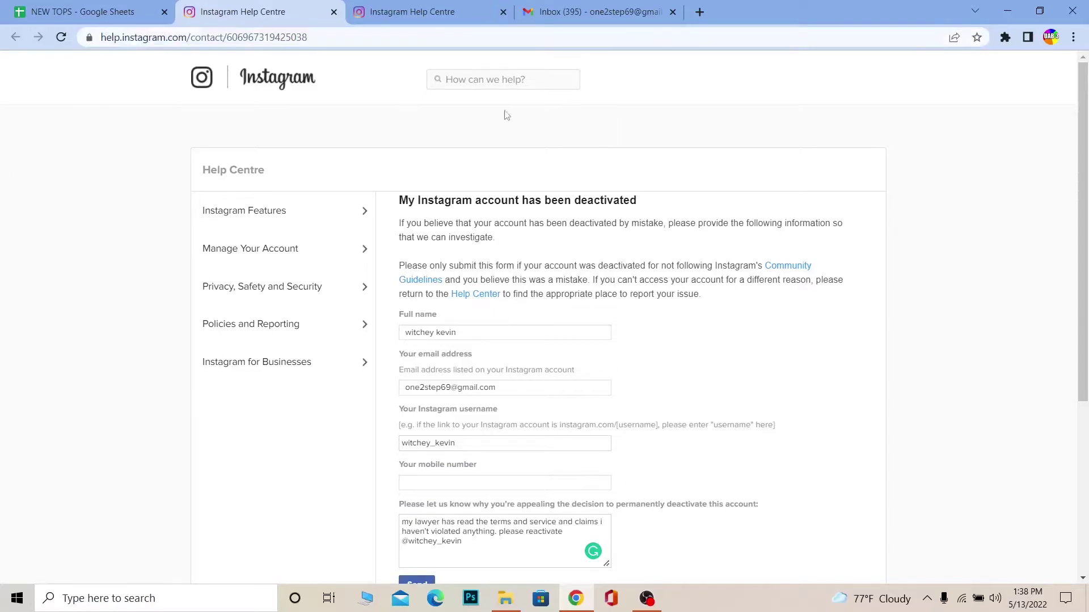
pyautogui.scroll(-2, 88, 288)
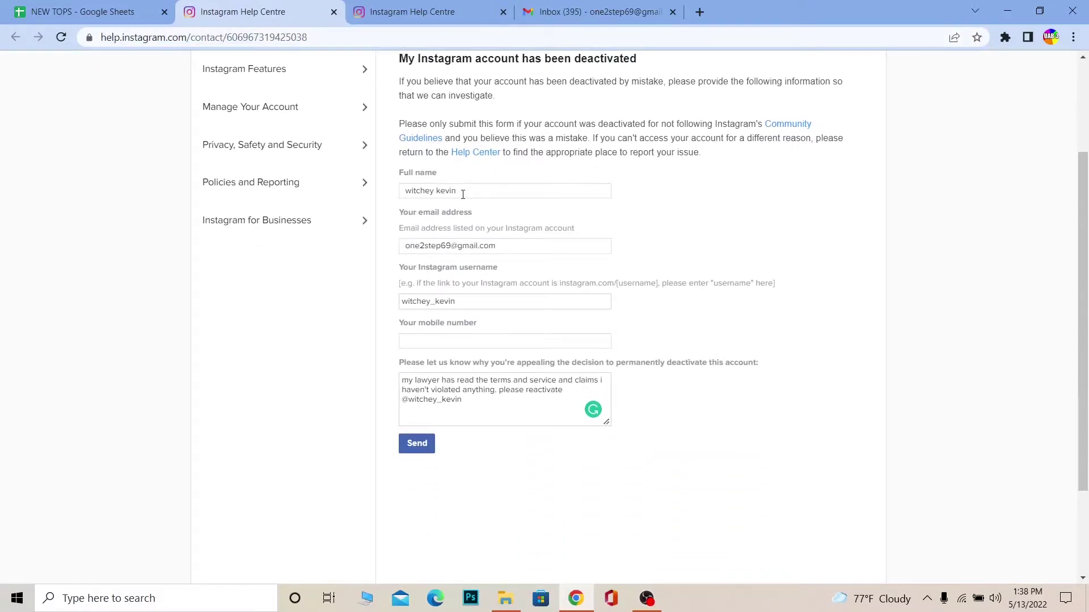
pyautogui.moveTo(467, 191); pyautogui.dragTo(363, 209)
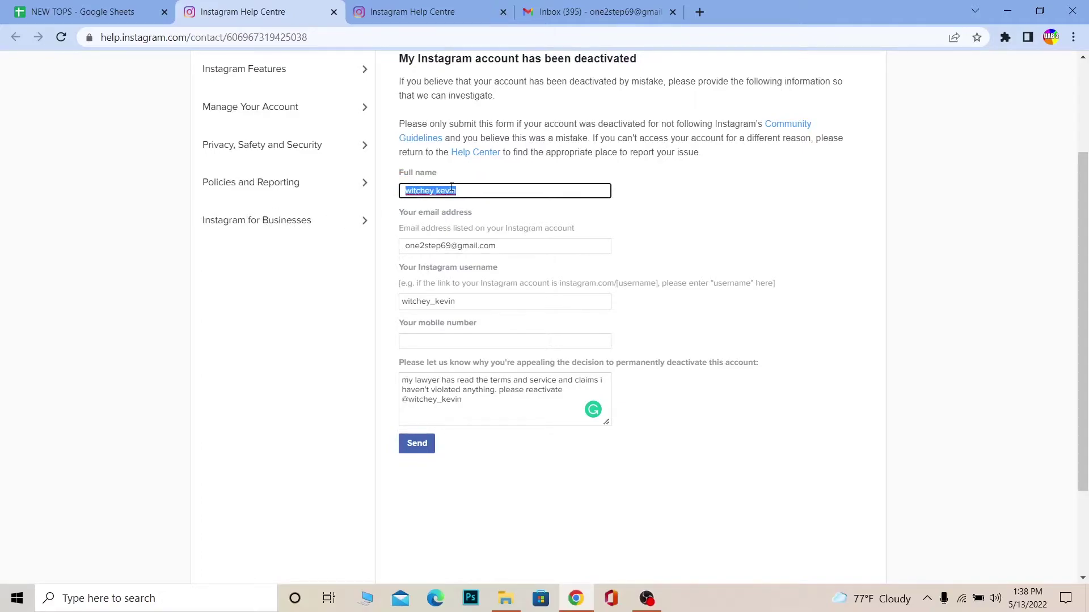
pyautogui.moveTo(512, 248); pyautogui.dragTo(416, 247)
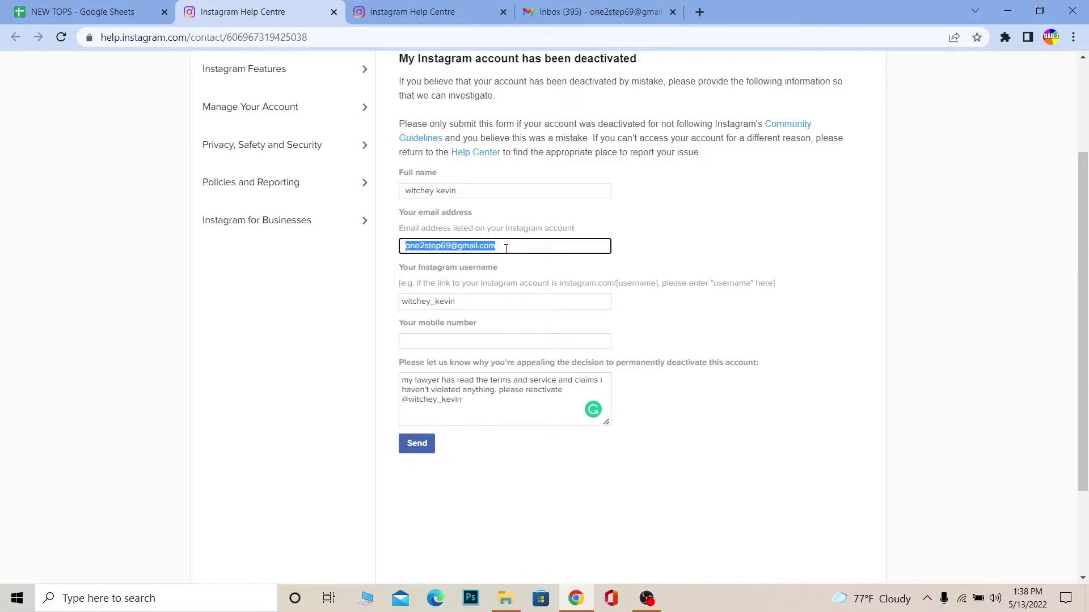
pyautogui.press('Tab')
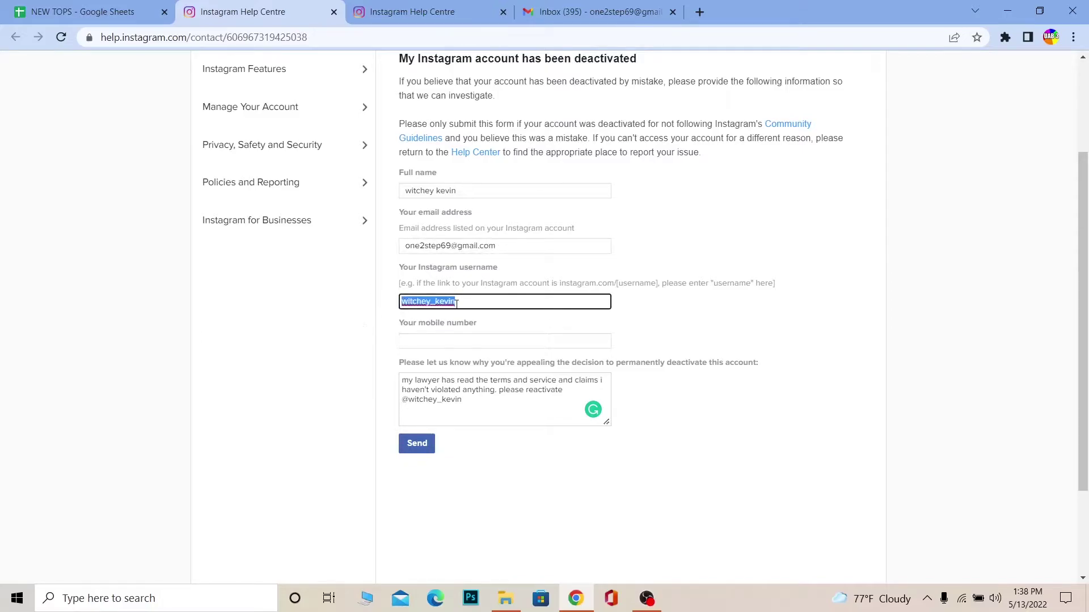
pyautogui.click(428, 342)
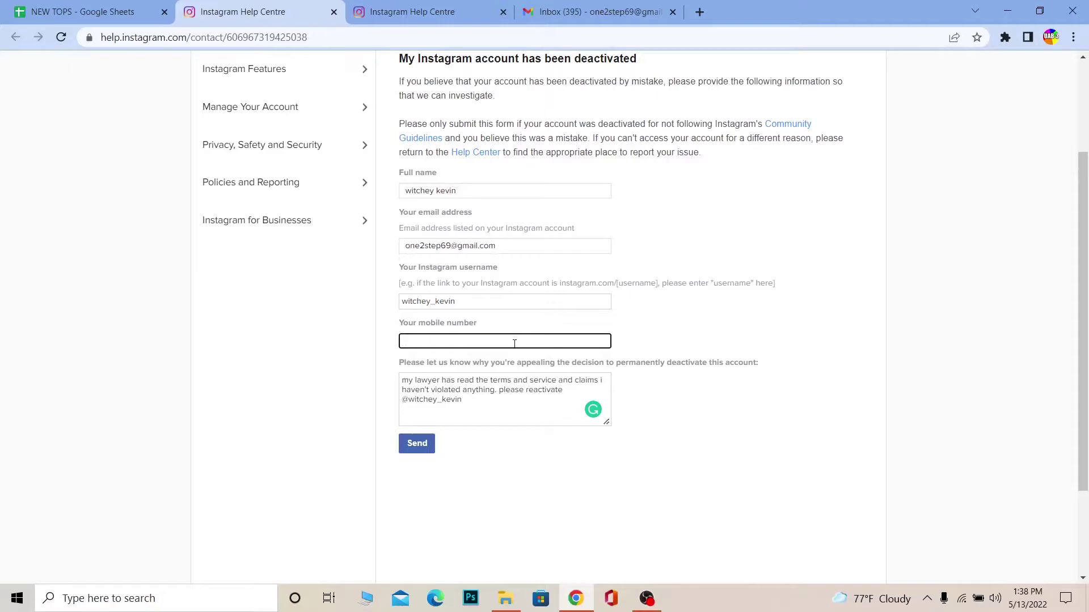
# Review the appeal explanation, highlighting the username mention and the lawyer-reading-terms passage
pyautogui.moveTo(464, 400); pyautogui.dragTo(380, 391)
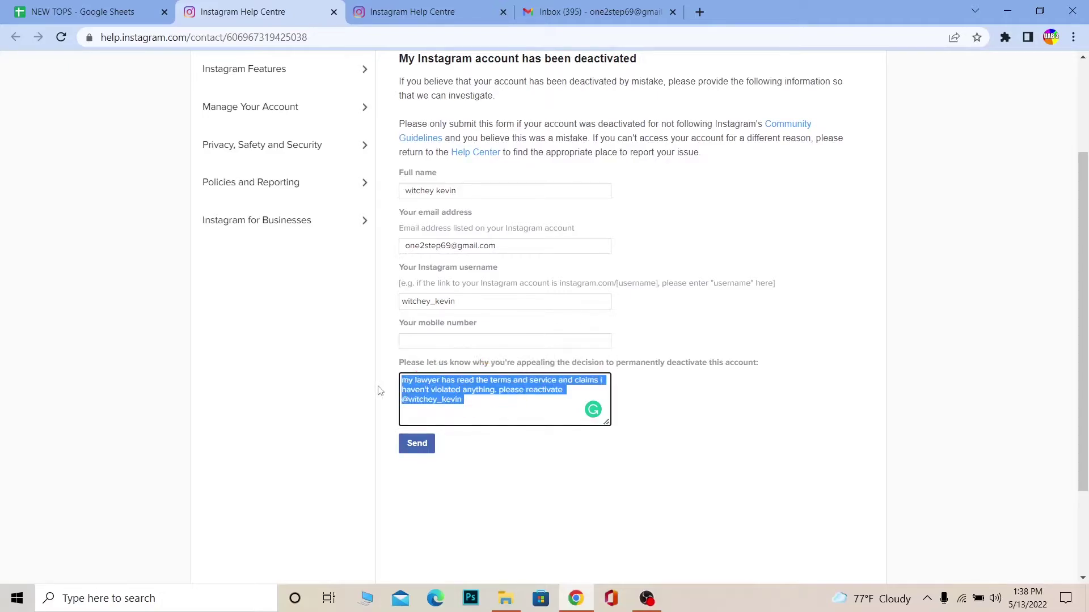
pyautogui.click(416, 383)
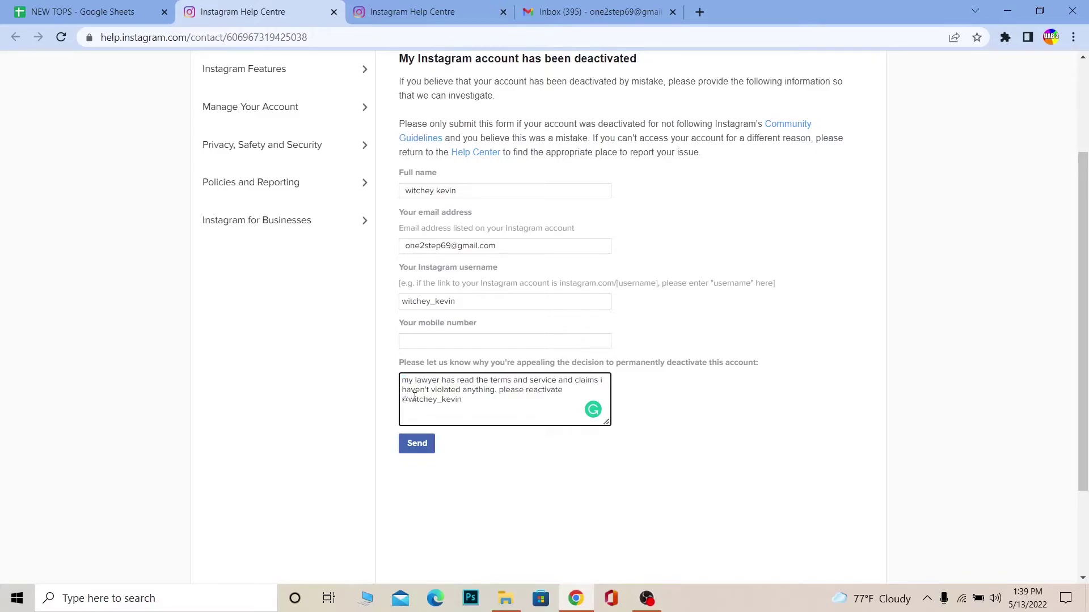
pyautogui.moveTo(402, 399)
pyautogui.mouseDown()
pyautogui.moveTo(464, 400)
pyautogui.moveTo(402, 399)
pyautogui.mouseUp()
pyautogui.click(456, 399)
pyautogui.click(343, 397)
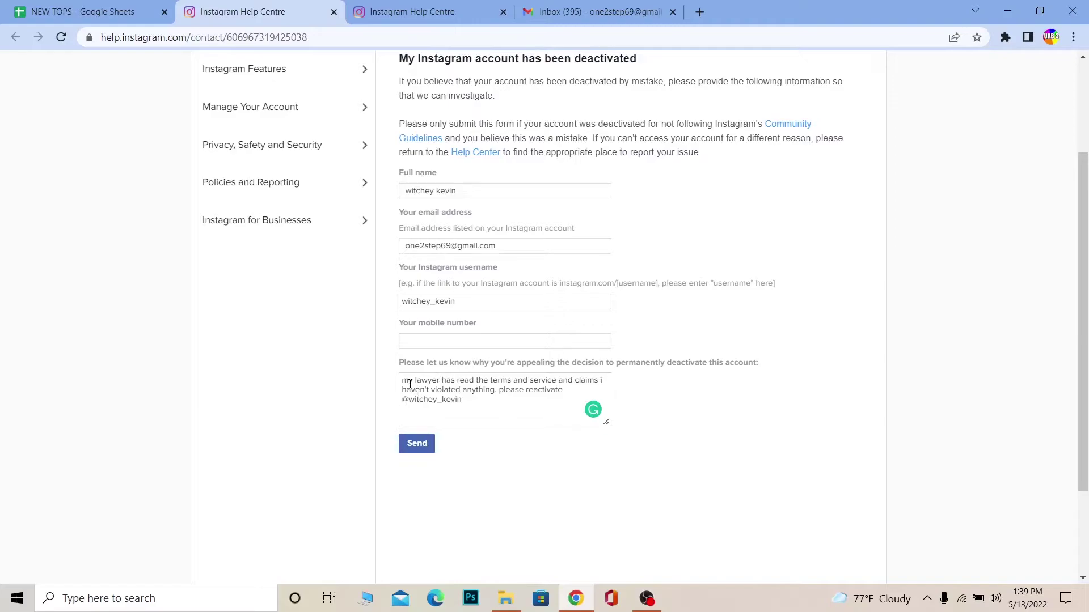
pyautogui.moveTo(410, 384); pyautogui.dragTo(557, 382)
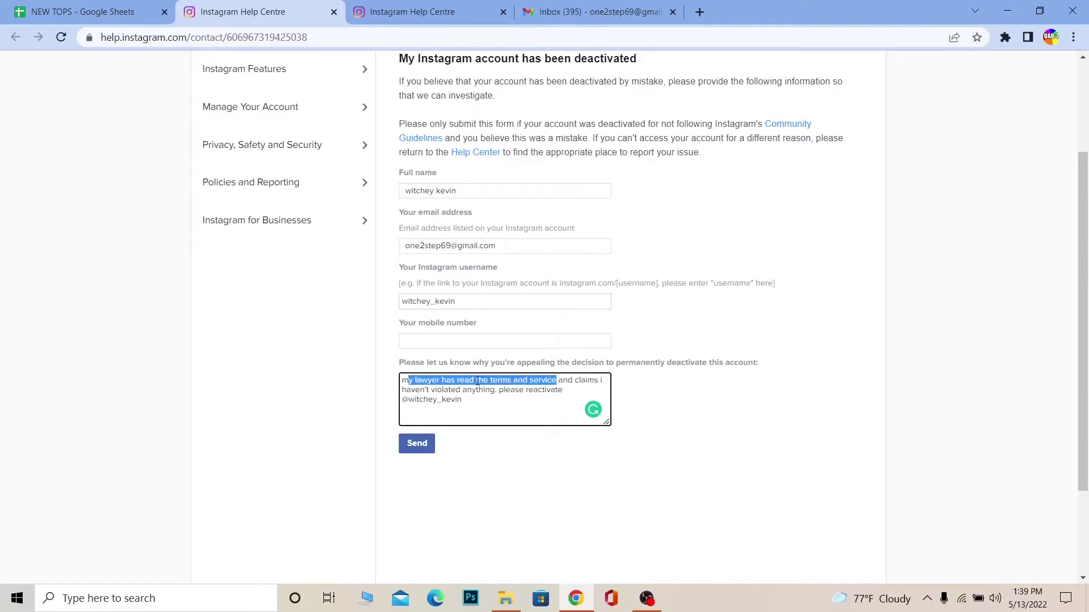
pyautogui.scroll(3, 623, 338)
pyautogui.scroll(-3, 624, 338)
# Close the appeal form's page and scroll up to the 'My Instagram account has been deactivated' form
pyautogui.click(397, 10)
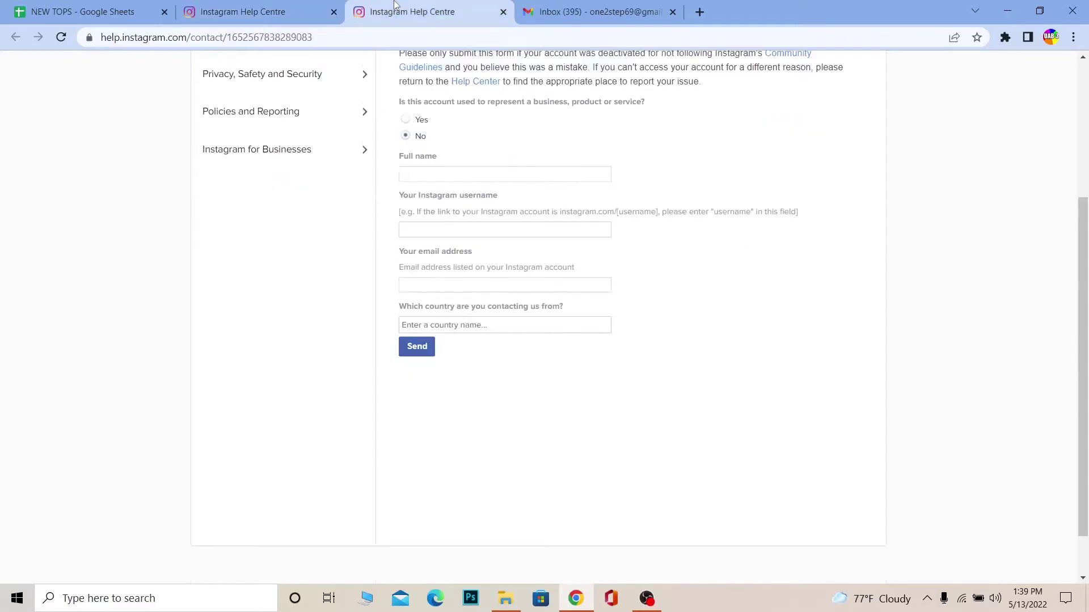
pyautogui.click(333, 12)
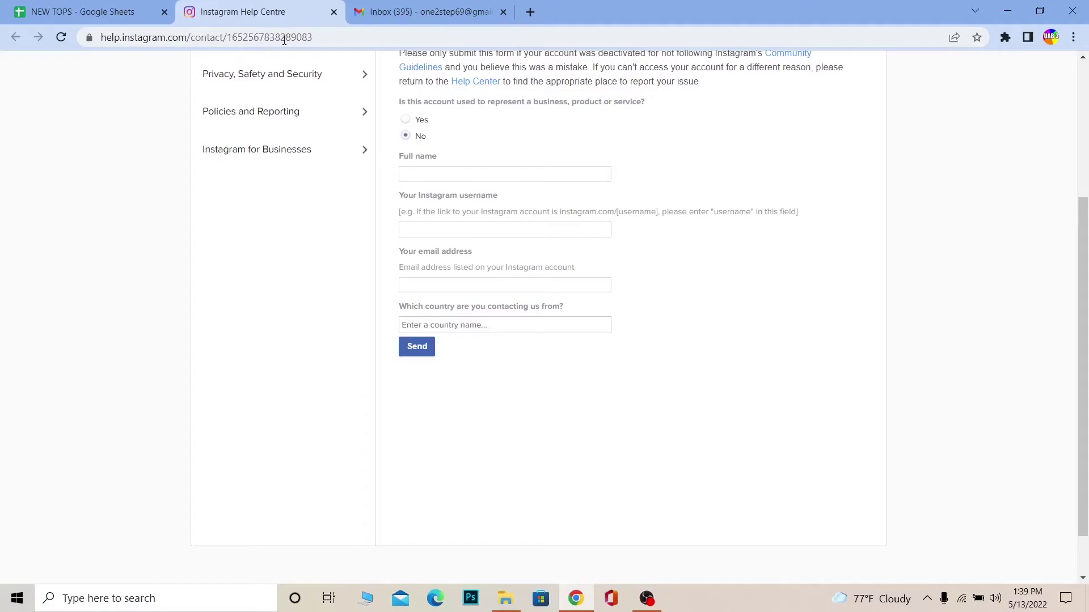
pyautogui.click(324, 35)
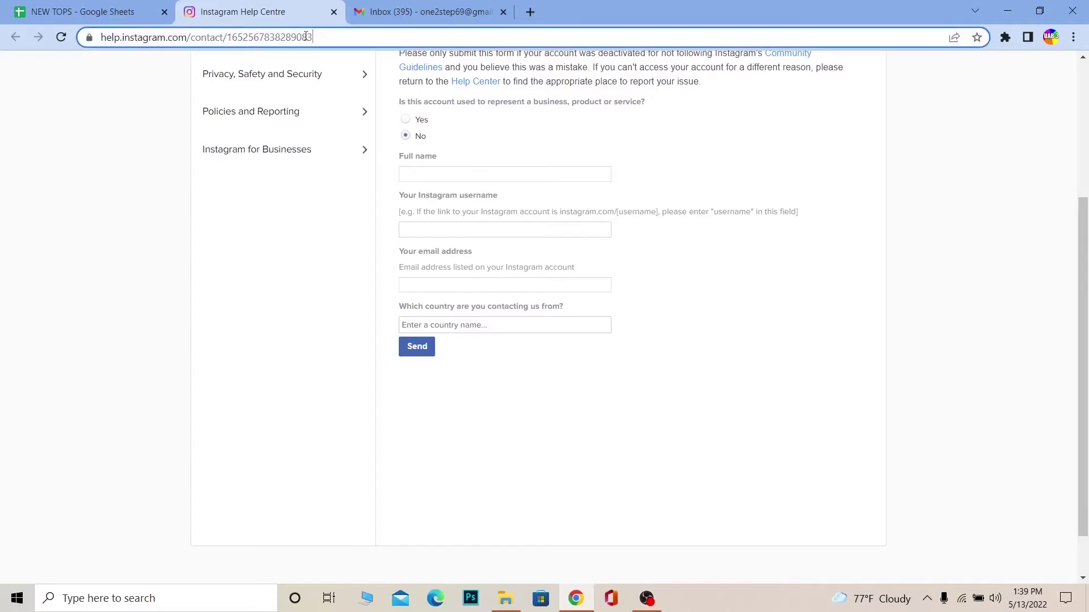
pyautogui.click(56, 129)
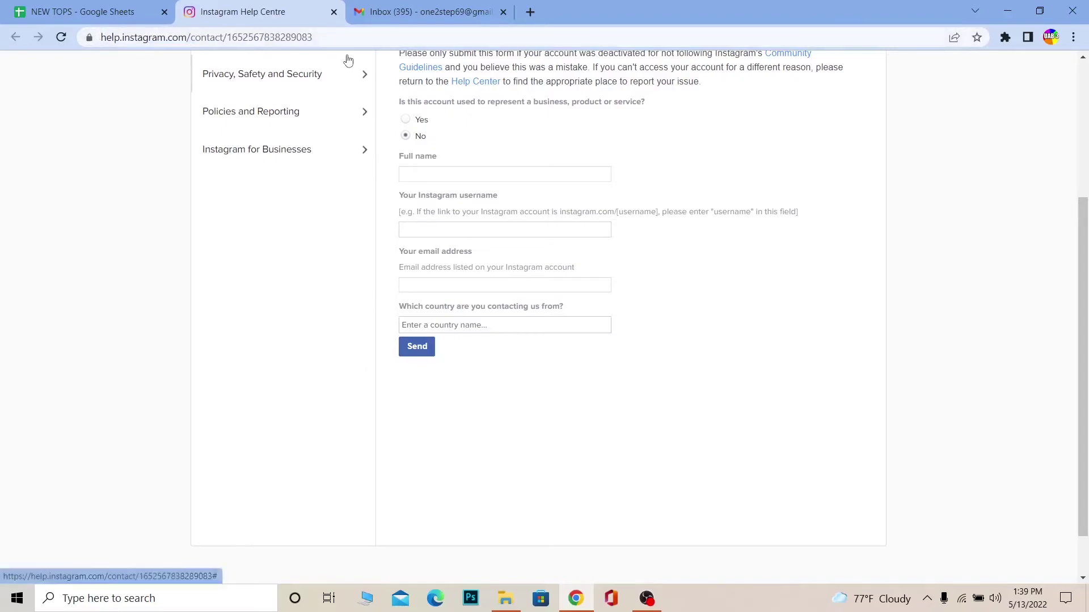
pyautogui.scroll(2, 267, 104)
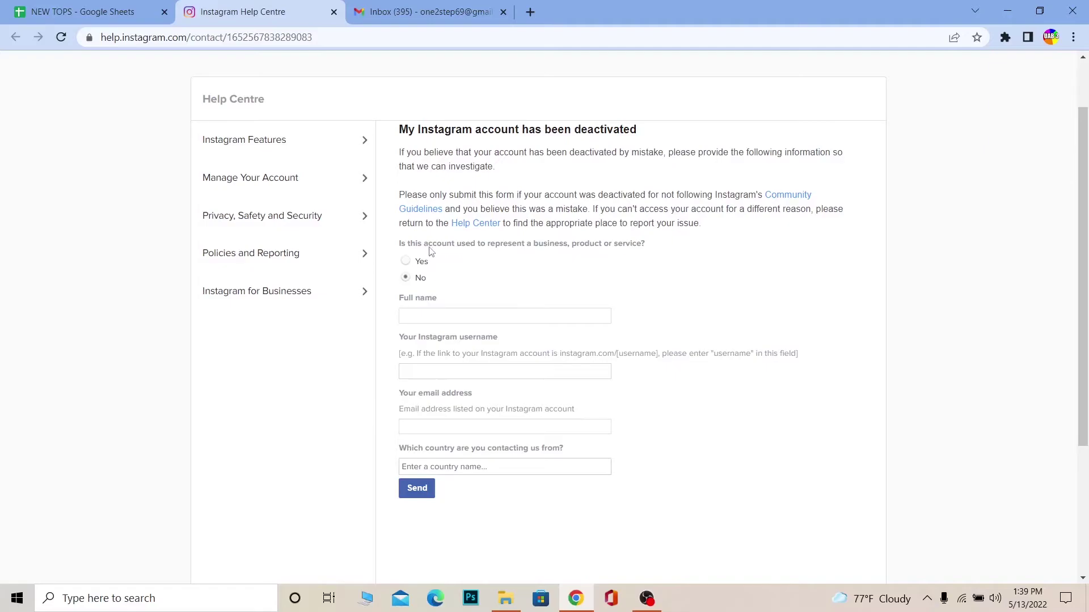
pyautogui.click(473, 316)
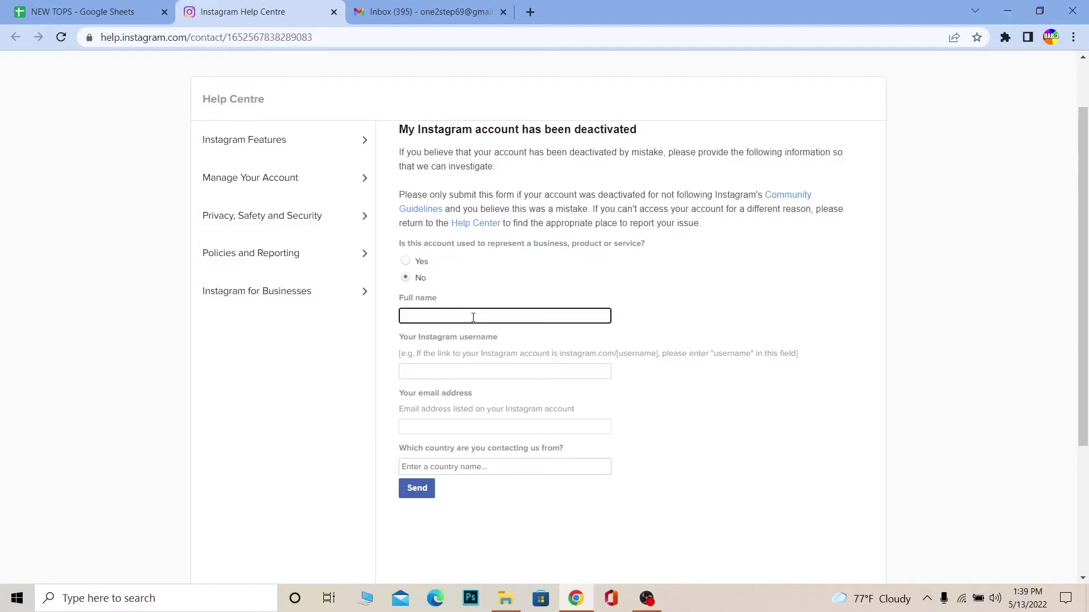
pyautogui.click(472, 377)
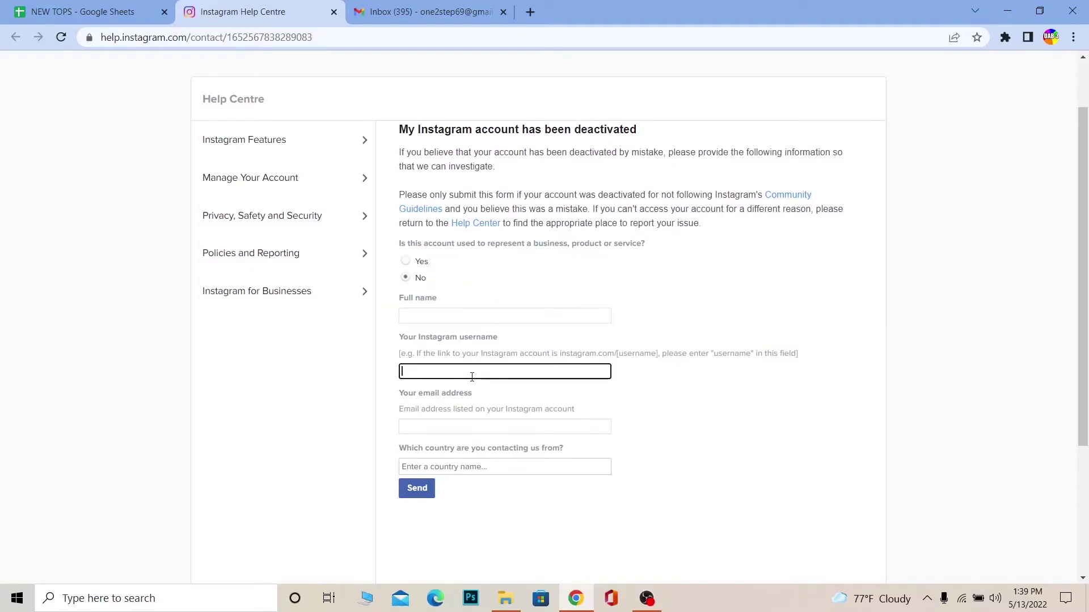
pyautogui.click(422, 428)
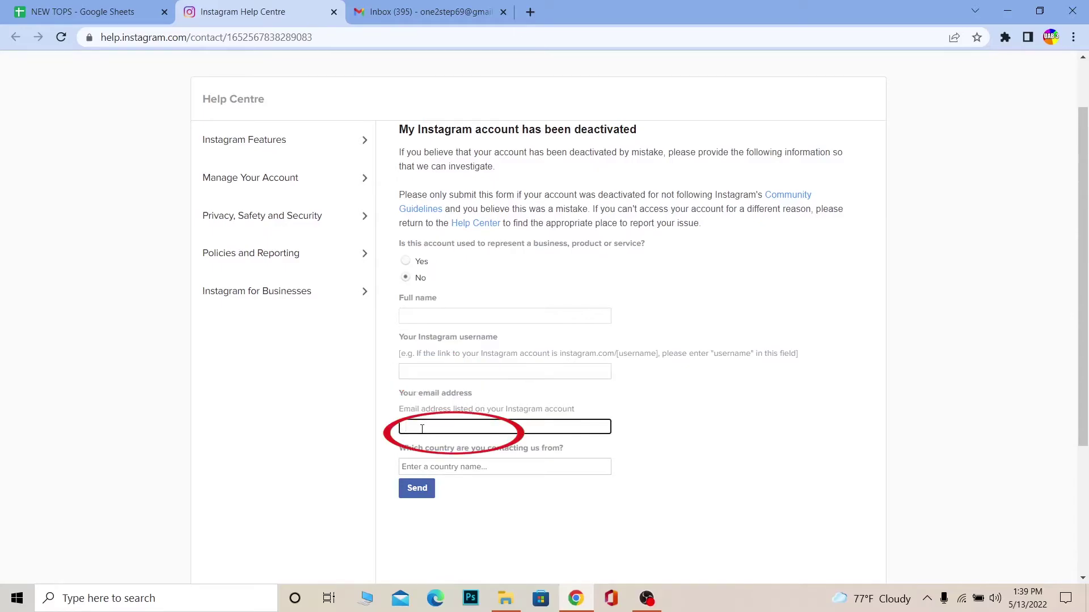
pyautogui.click(438, 465)
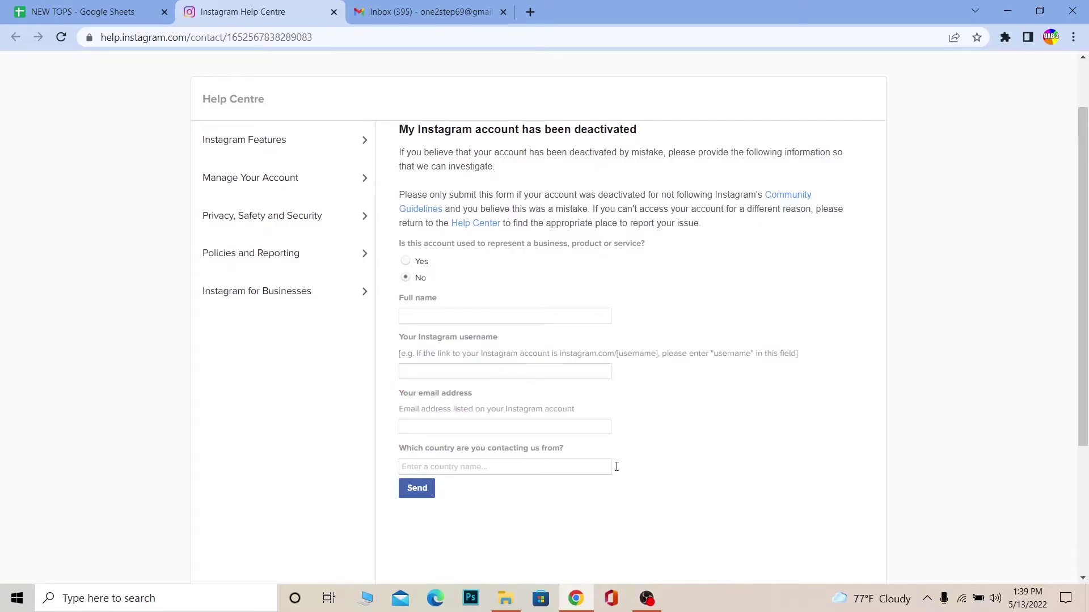
pyautogui.scroll(-1, 751, 478)
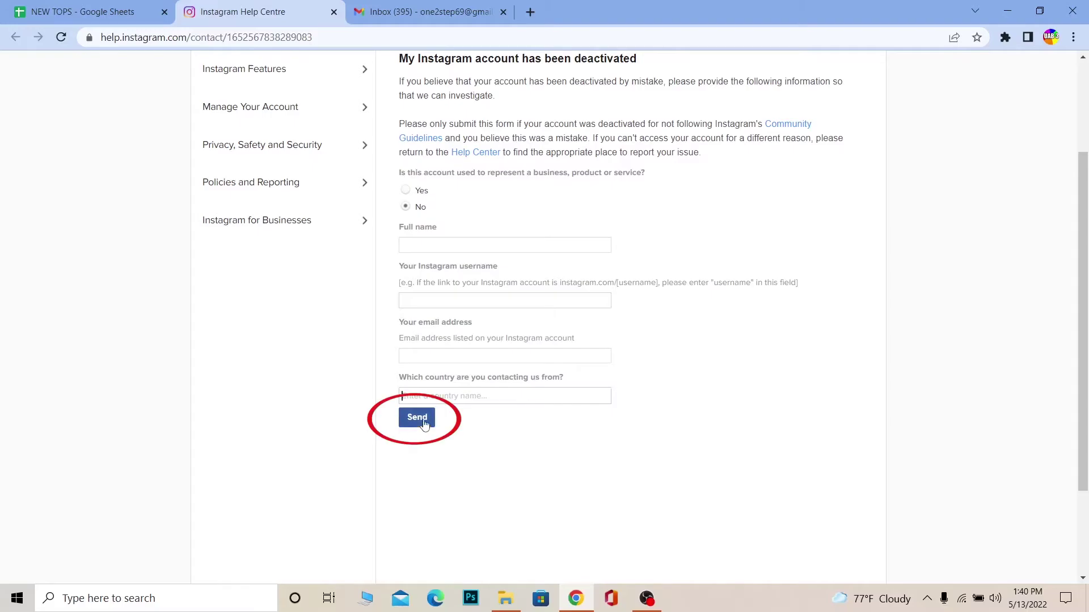
pyautogui.scroll(2, 345, 154)
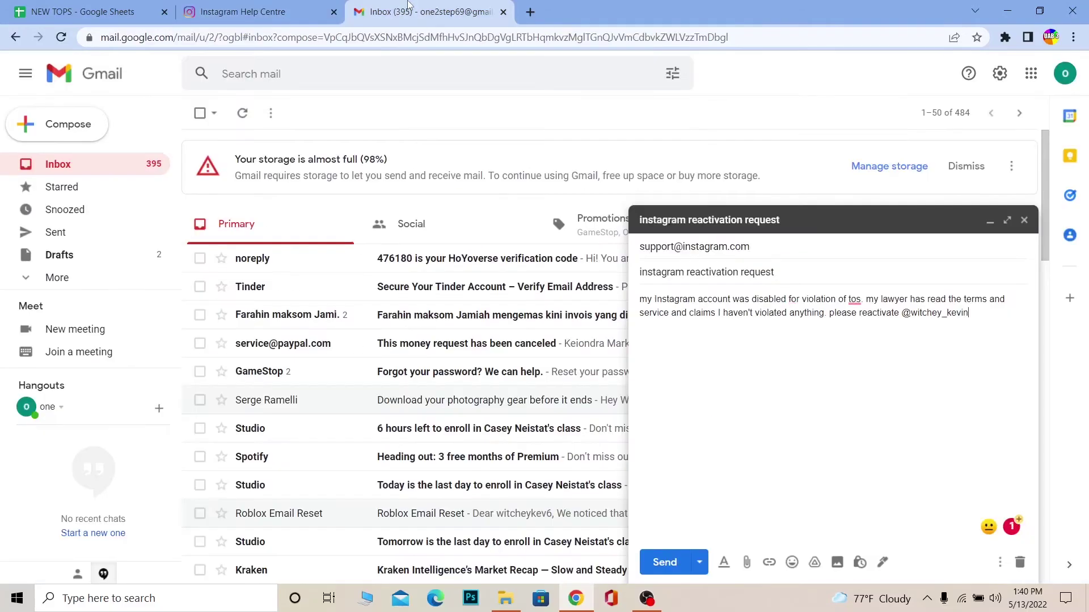
pyautogui.click(422, 12)
pyautogui.click(334, 12)
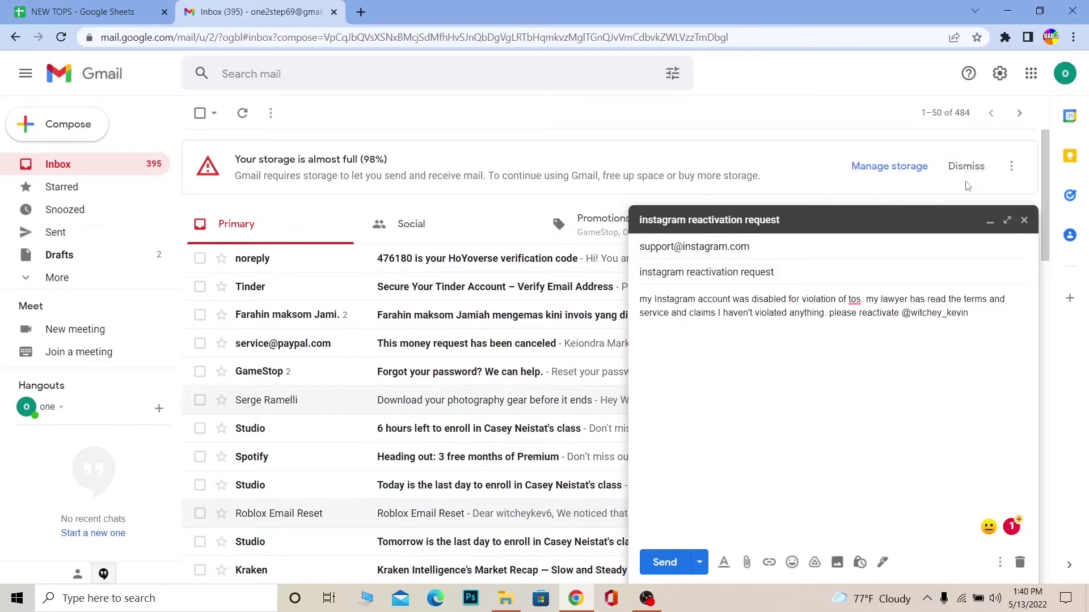
pyautogui.click(782, 246)
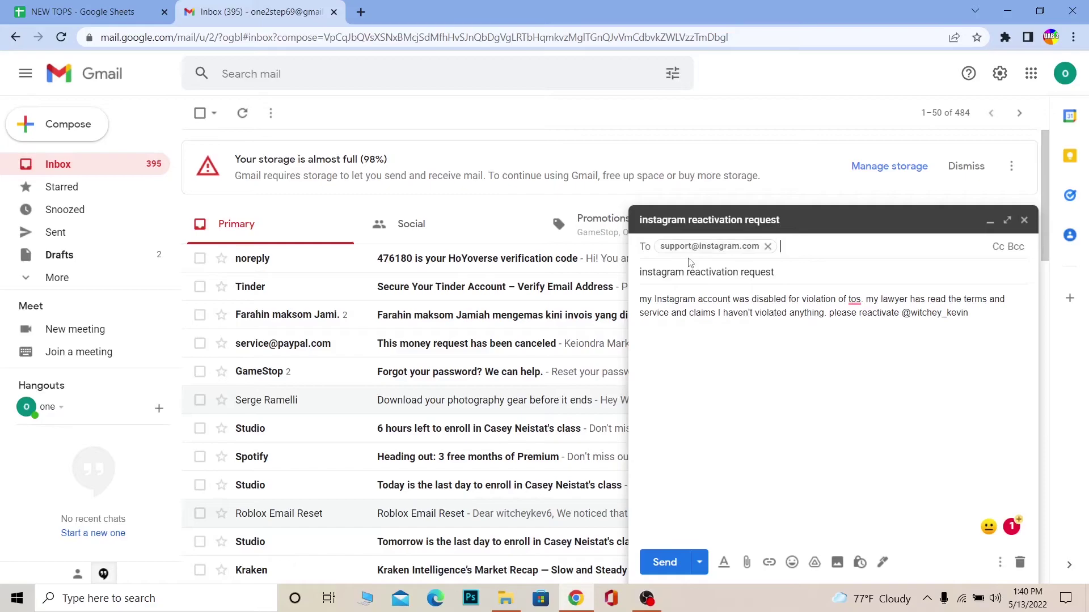
# Review the 'instagram reactivation request' subject and the username mention ending the email
pyautogui.moveTo(730, 246)
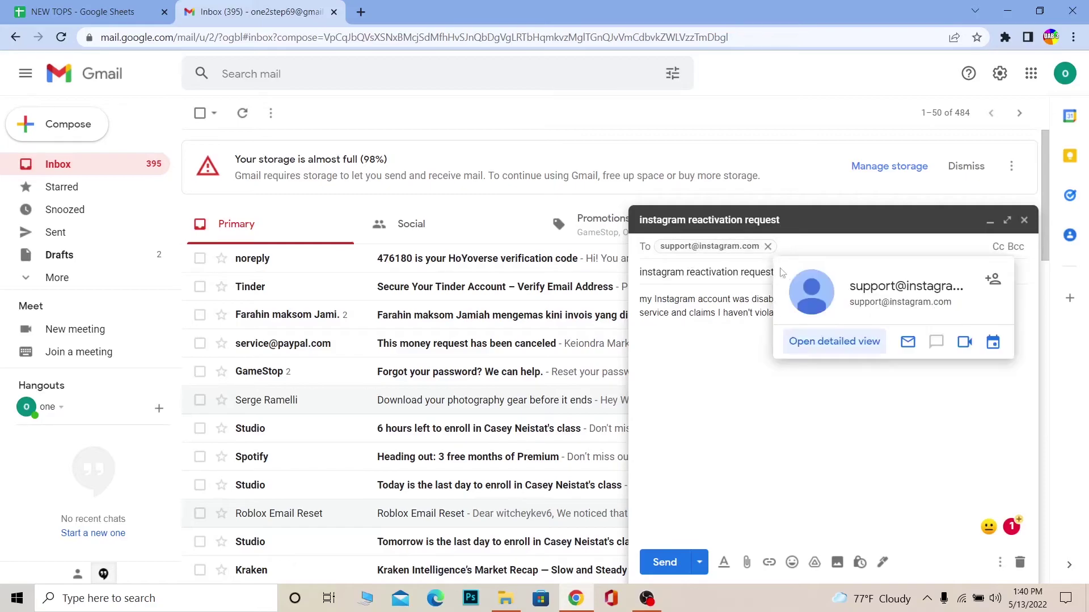
pyautogui.click(684, 339)
pyautogui.tripleClick(722, 272)
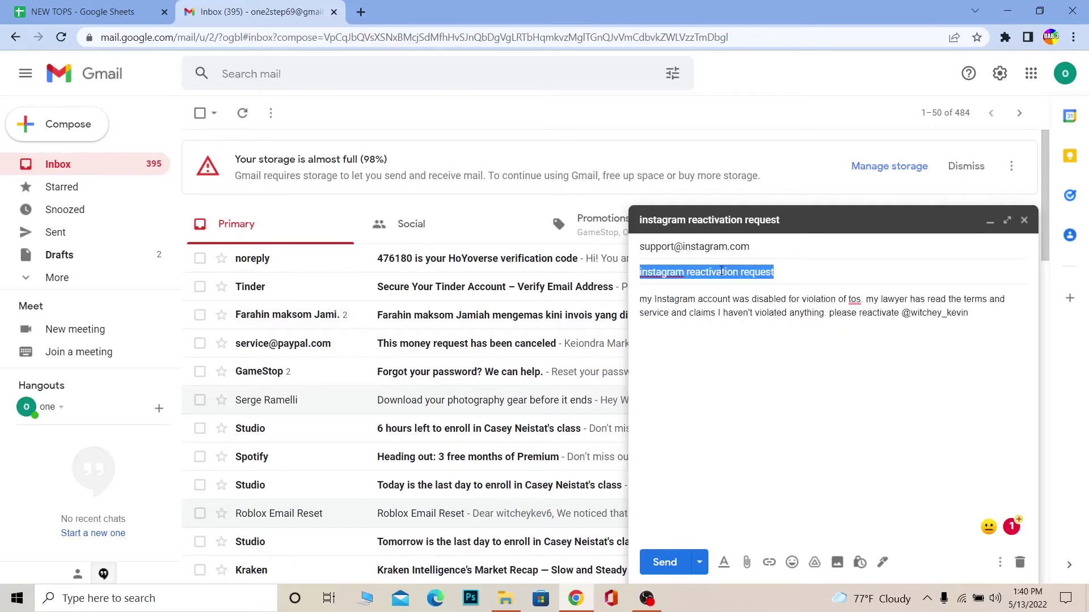
pyautogui.click(804, 272)
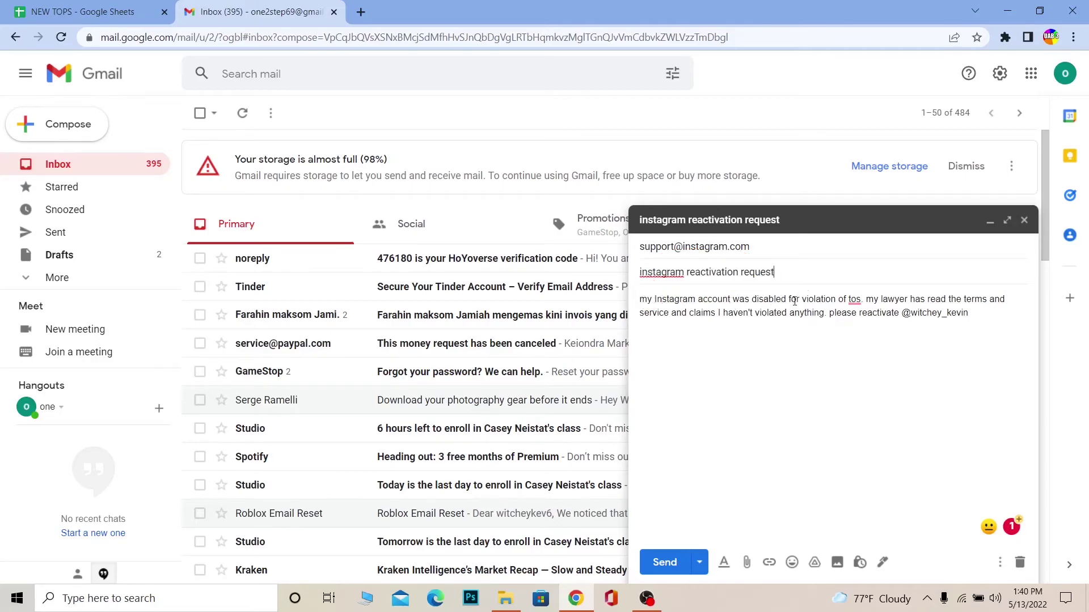
pyautogui.moveTo(856, 304)
pyautogui.moveTo(899, 314); pyautogui.dragTo(1001, 317)
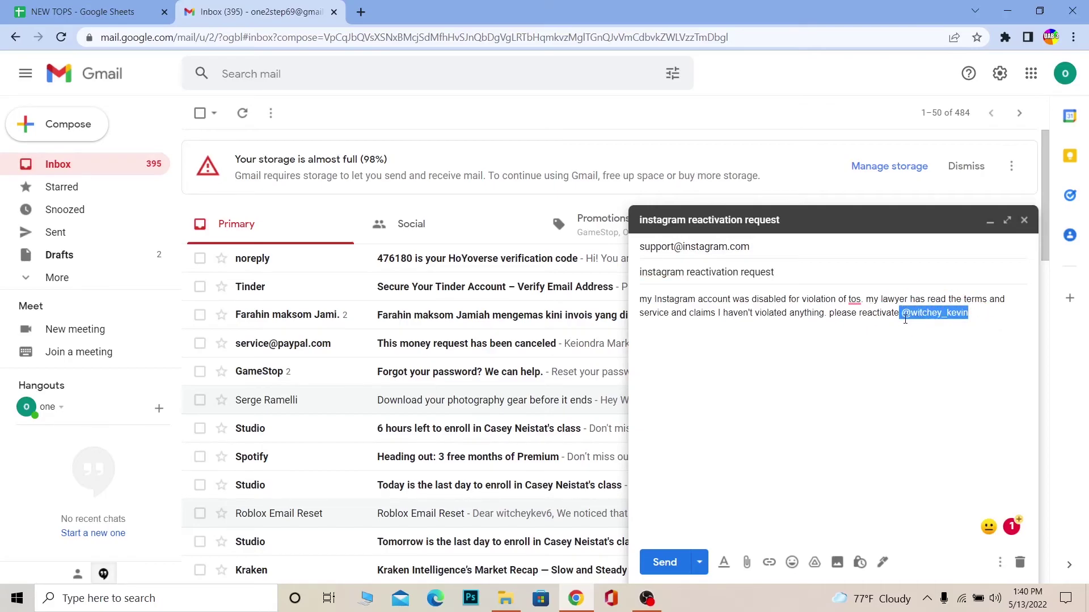